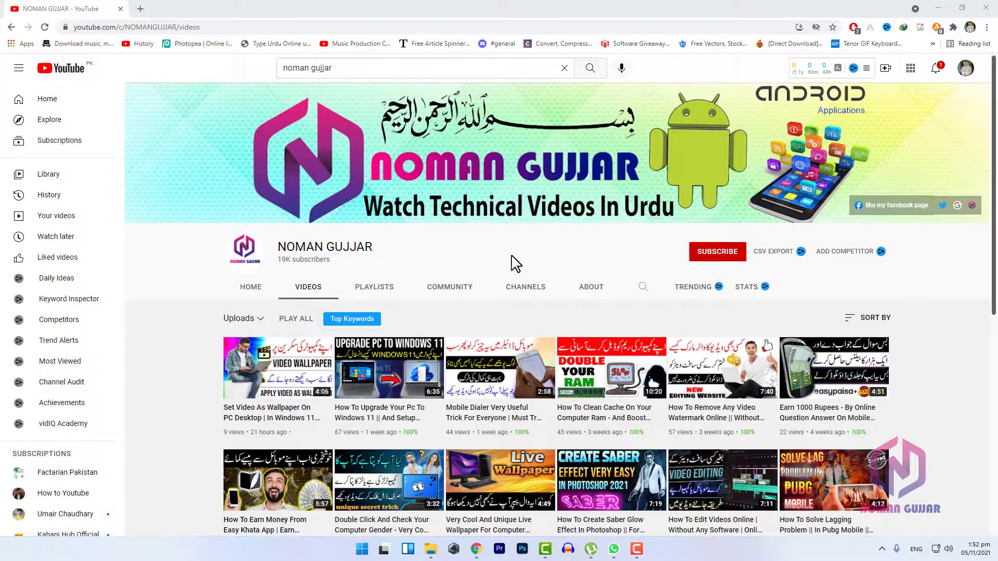
Step: Play back the finished title animation in the open Camtasia project and return to the browser
click(543, 550)
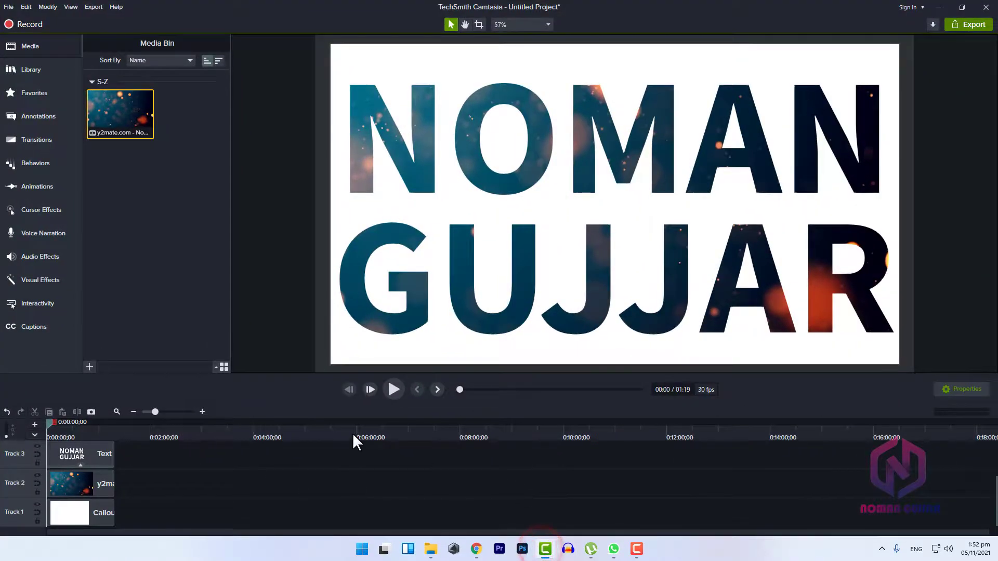
key(space)
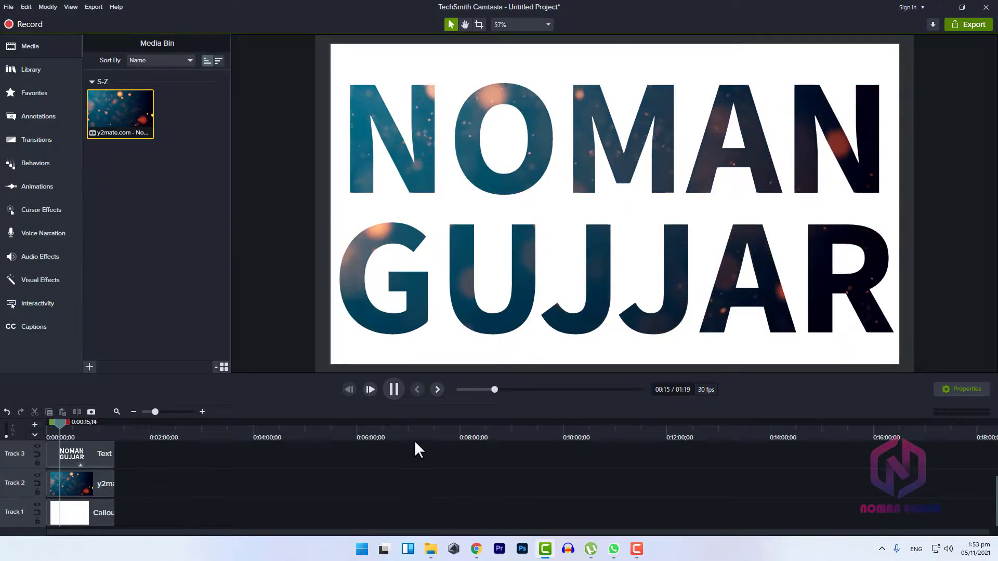
key(alt+Tab)
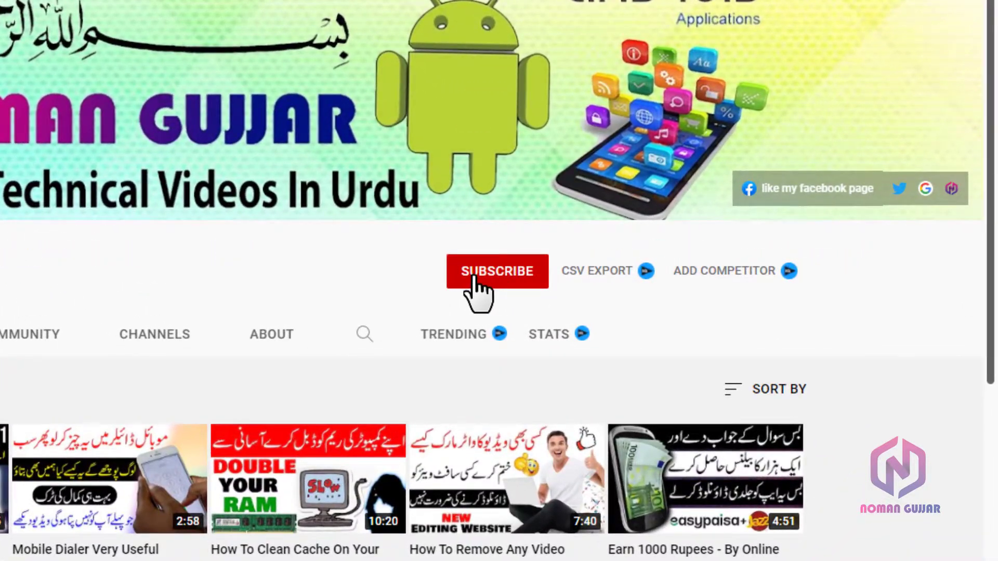
Step: Subscribe to the displayed YouTube channel and set its notifications to All
click(705, 253)
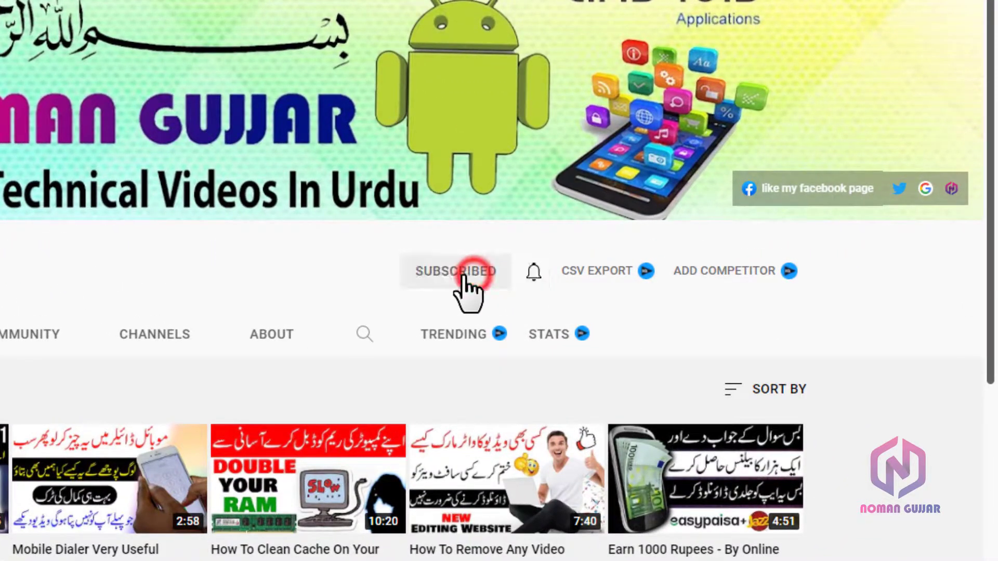
click(531, 277)
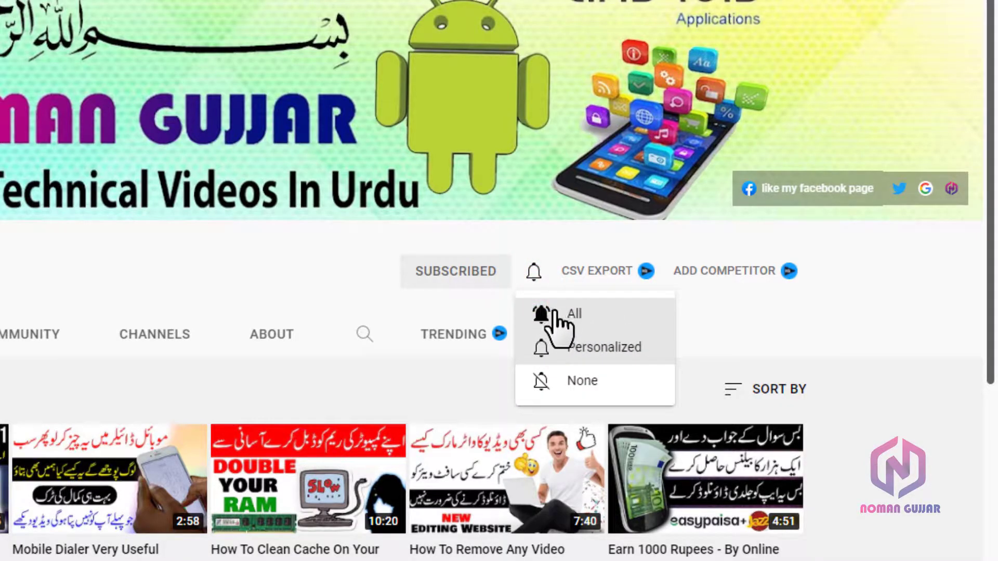
click(556, 314)
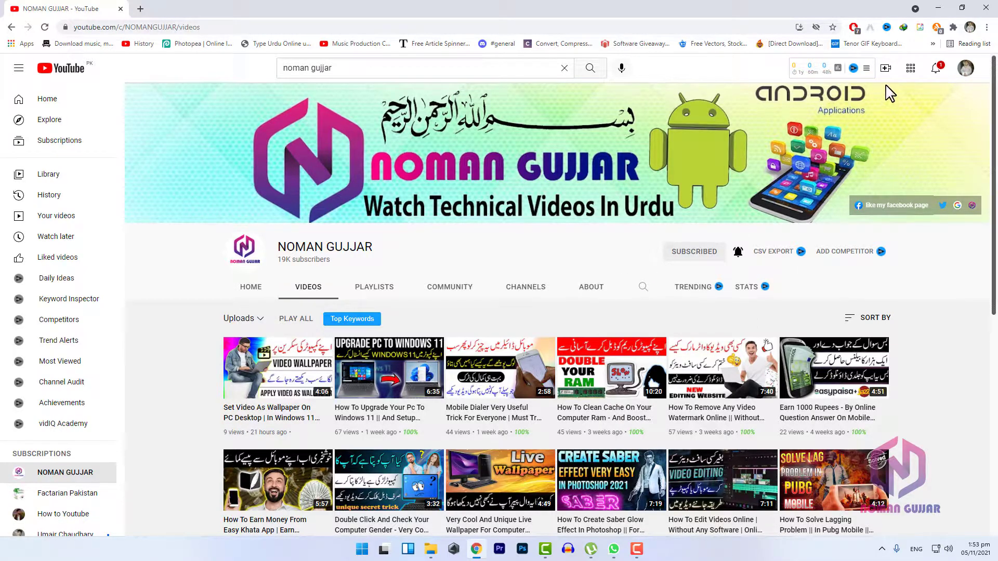
Step: Return to the Camtasia project and delete all existing clips from the timeline
click(937, 8)
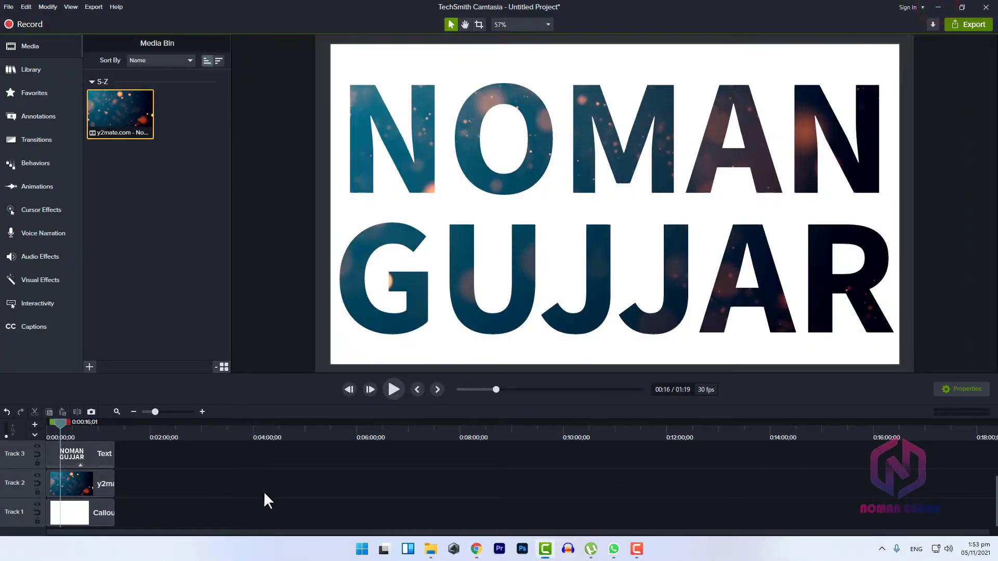
scroll(187, 476, up, 1)
drag(182, 473, 94, 528)
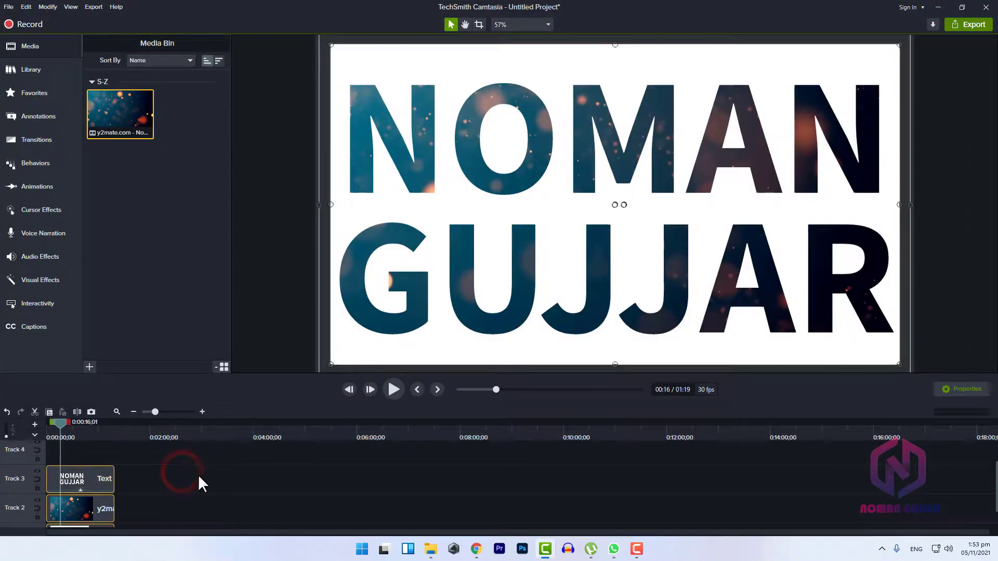
key(Delete)
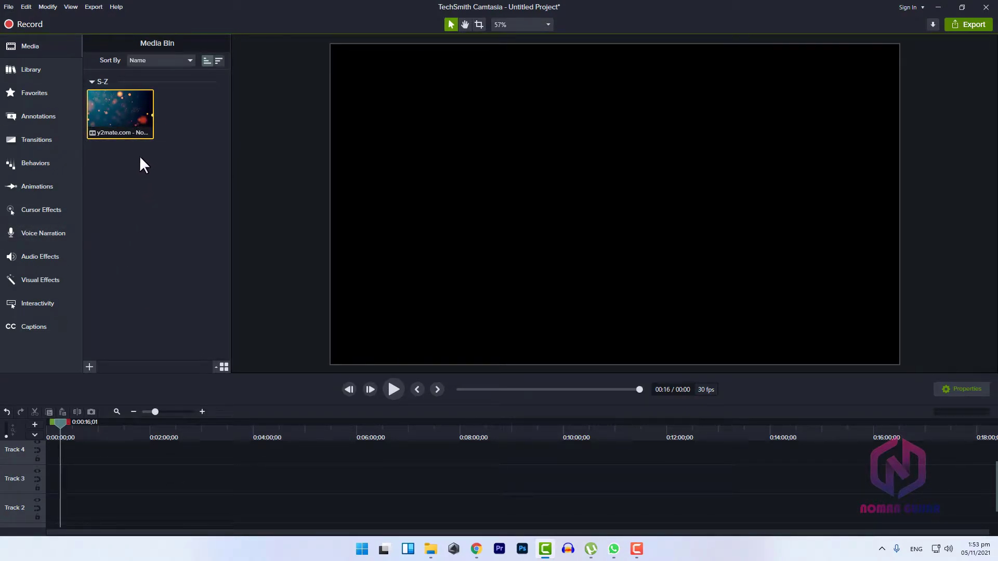
Step: Place the particle background video at the start of Track 1 and play it briefly
drag(121, 129, 133, 516)
click(394, 390)
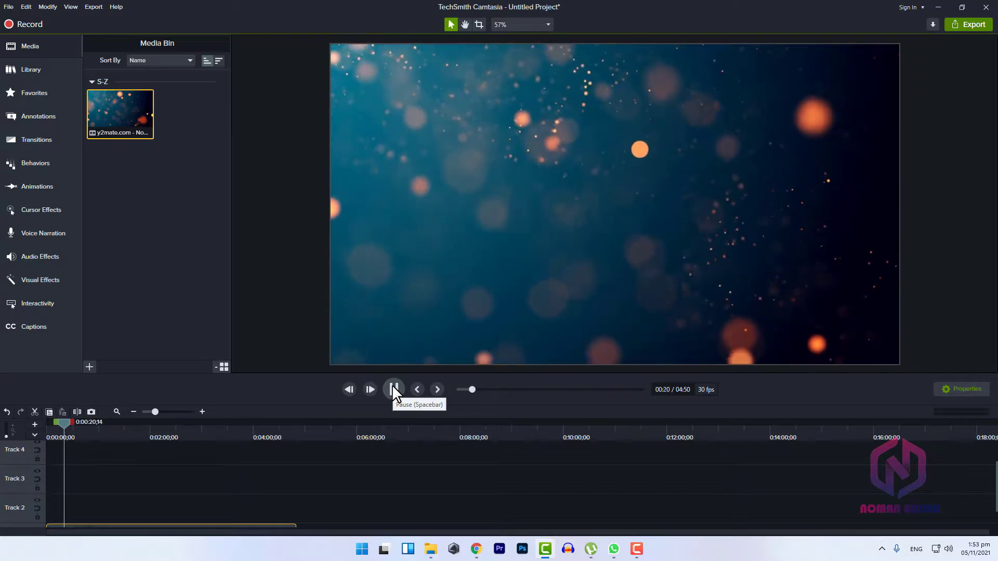
click(393, 390)
Step: Add a plain white text callout from the annotations to the start of Track 2, above the background video
scroll(370, 495, down, 1)
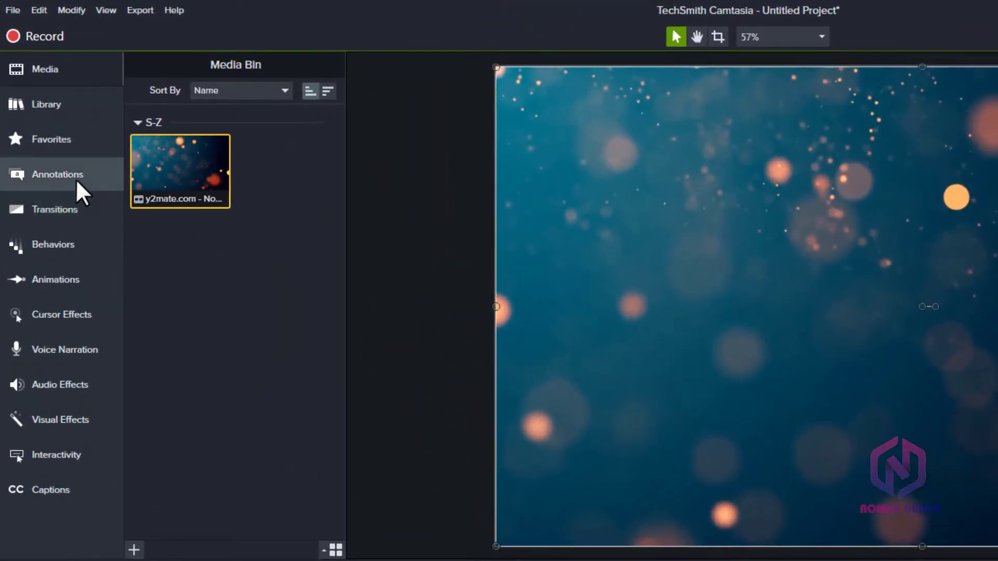
click(49, 117)
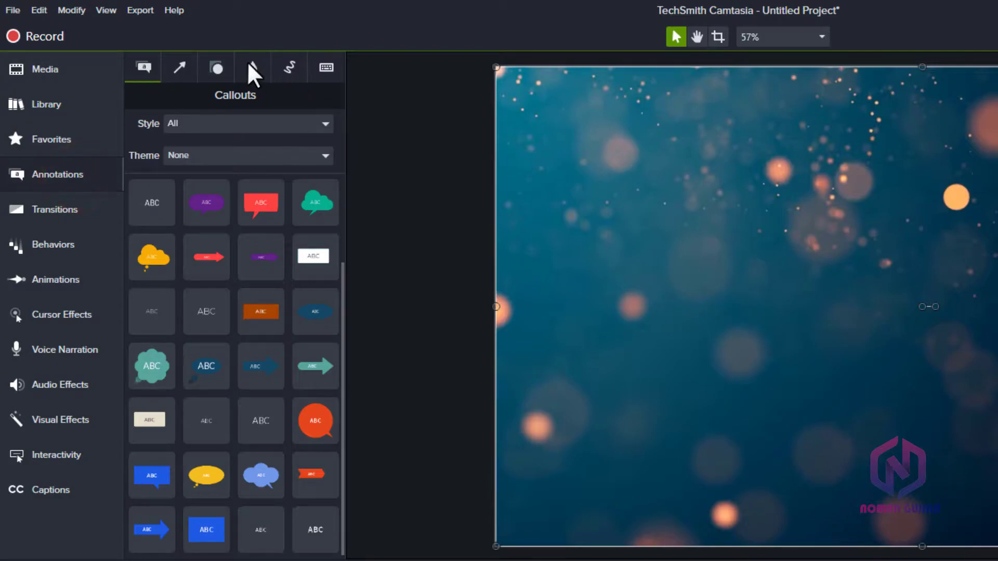
click(248, 121)
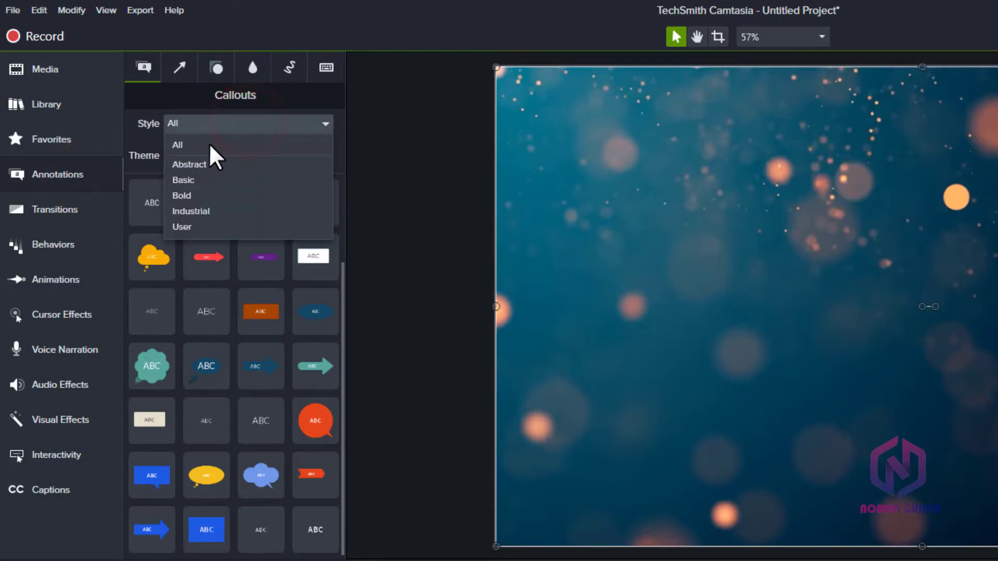
click(220, 146)
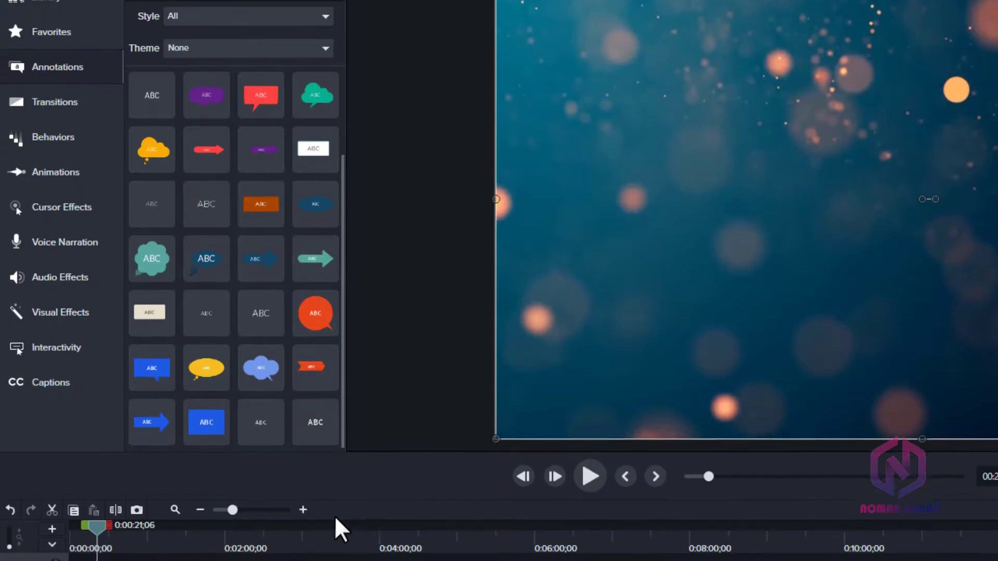
mouse_move(312, 422)
mouse_down()
mouse_move(292, 387)
mouse_move(305, 428)
mouse_move(320, 417)
mouse_move(327, 560)
mouse_move(253, 560)
mouse_up()
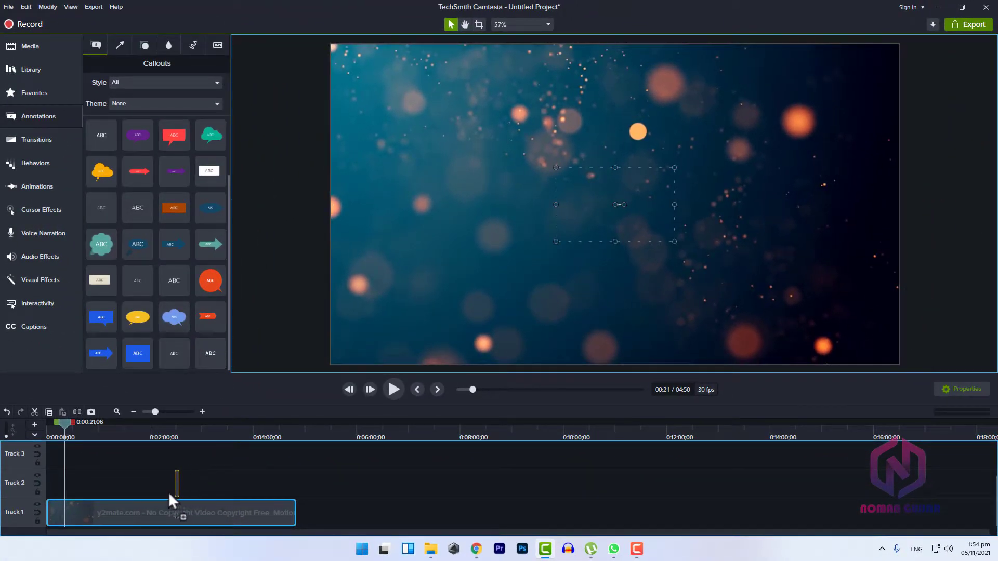
mouse_move(169, 494)
mouse_down()
mouse_move(163, 479)
mouse_move(74, 475)
mouse_up()
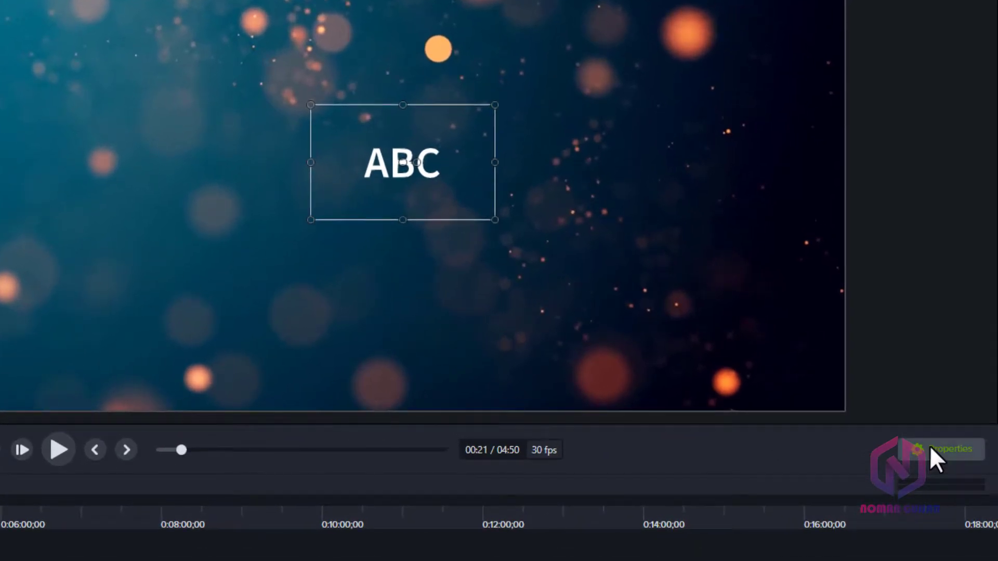
Step: Show the text callout's properties and set its font style to Bold
click(931, 448)
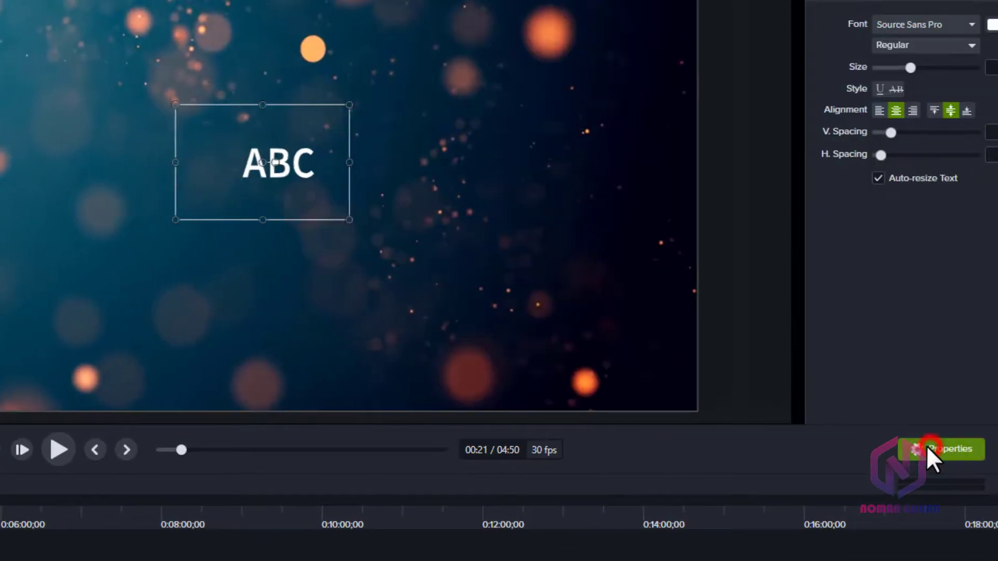
click(873, 117)
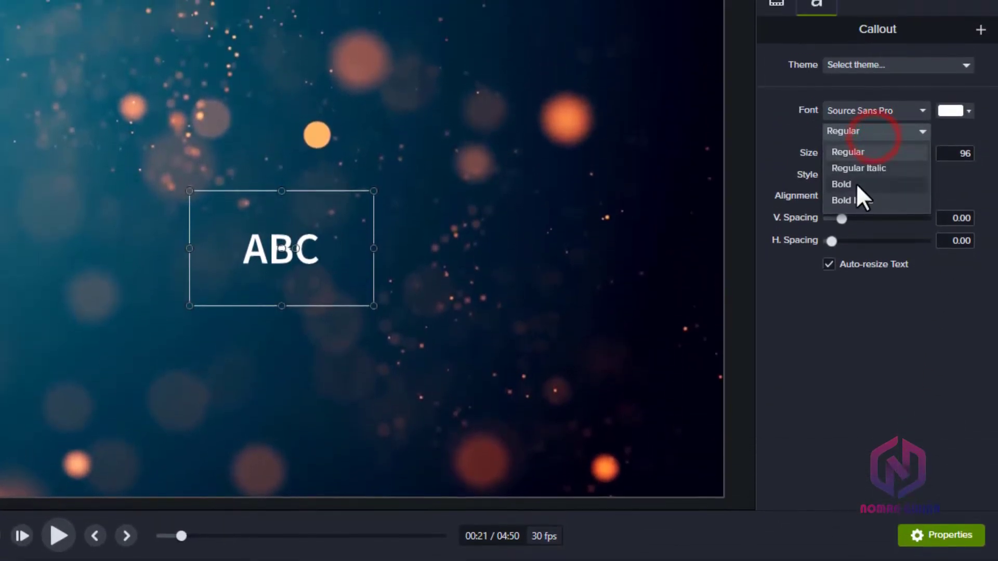
click(857, 166)
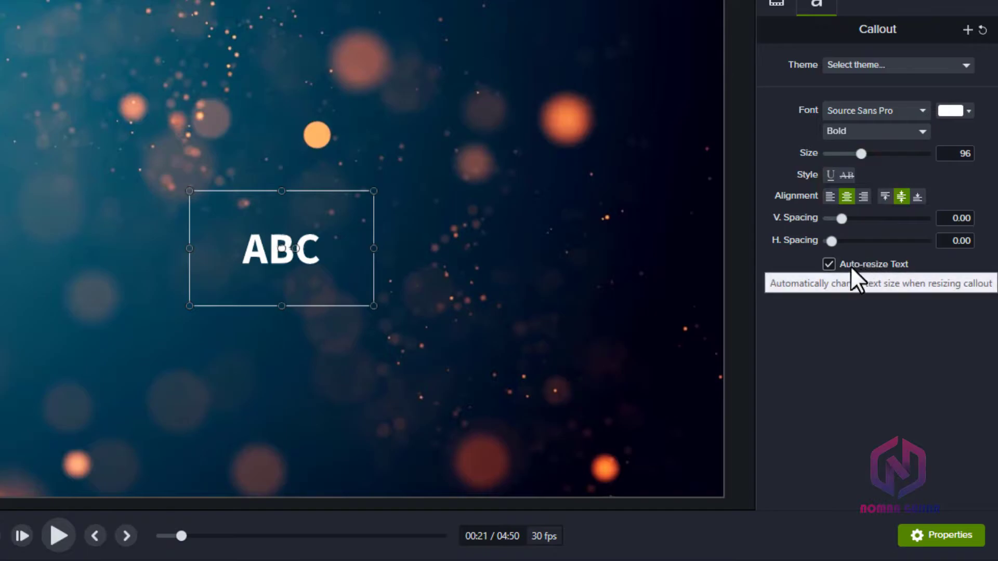
Step: Replace the callout's placeholder text with the channel name in capital letters
double_click(259, 258)
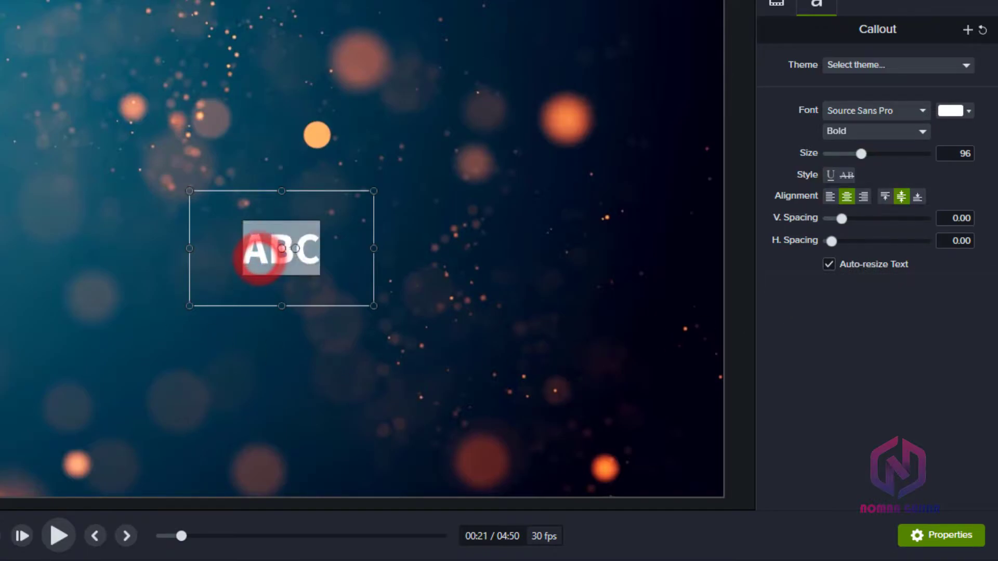
text(noman g)
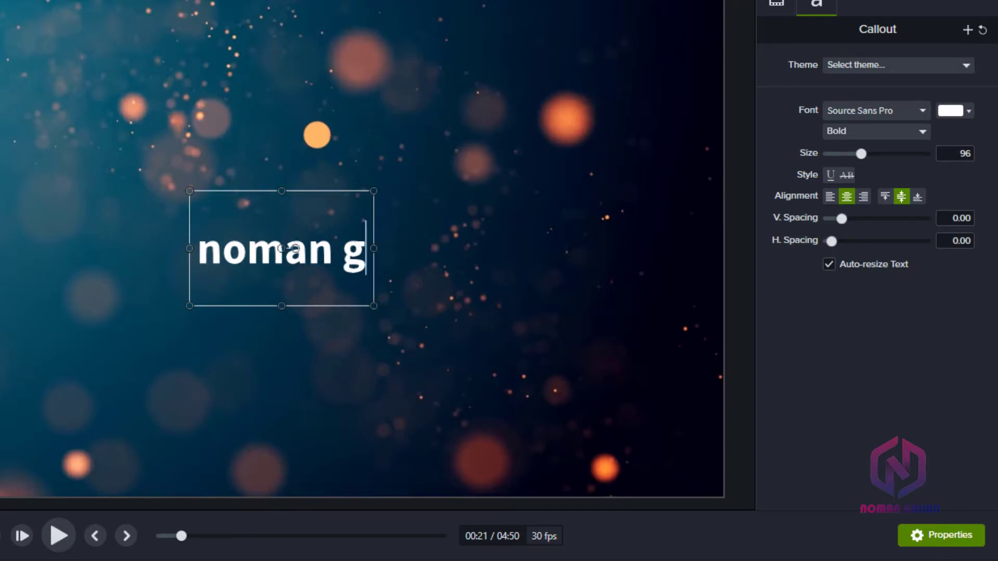
key(BackSpace)
key(BackSpace)
key(BackSpace)
key(BackSpace)
key(BackSpace)
key(BackSpace)
key(BackSpace)
text(NOMAN GUJJAR)
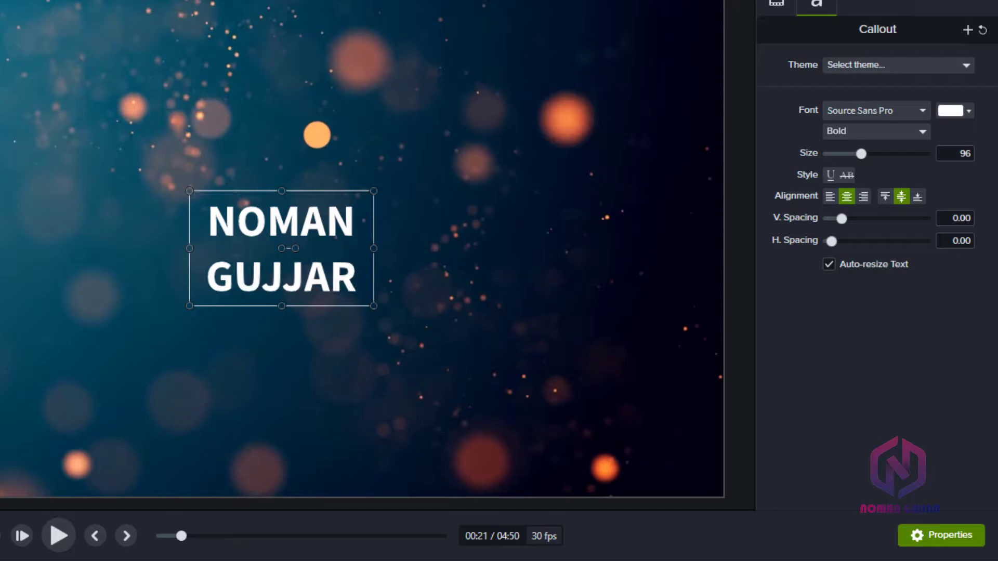
Step: Set the whole title's font size to 256 and its vertical spacing to -0.29
triple_click(366, 285)
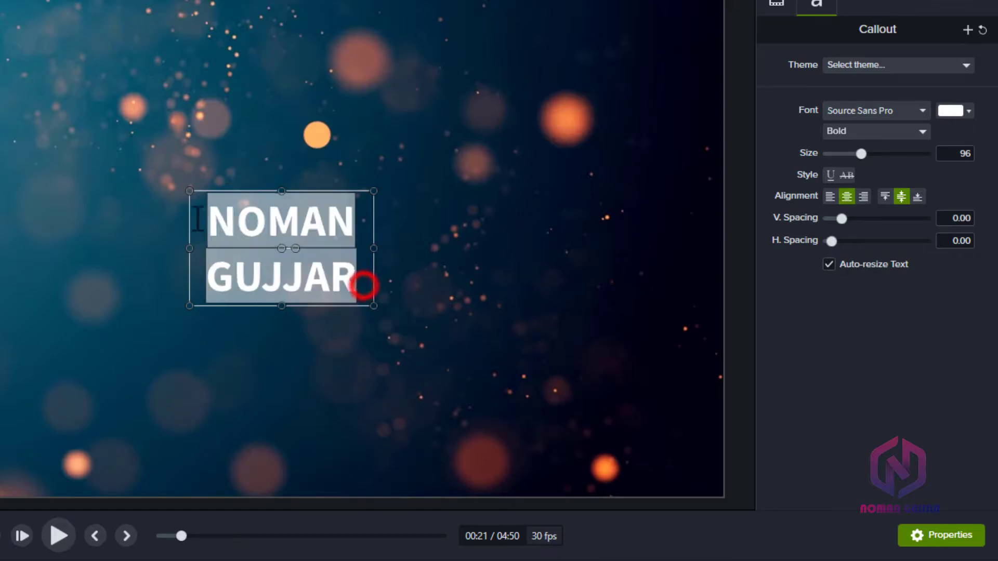
drag(864, 152, 940, 152)
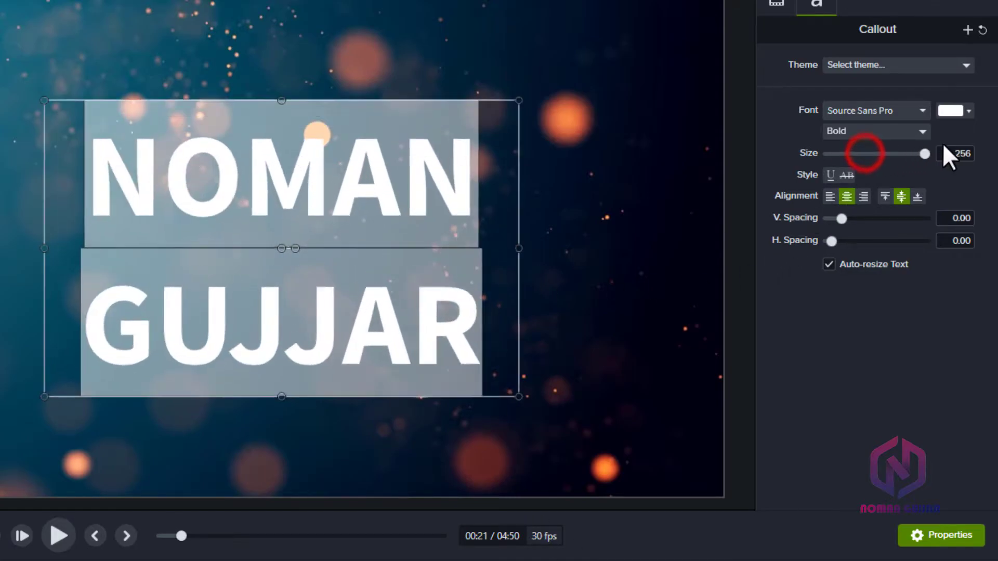
drag(838, 220, 831, 220)
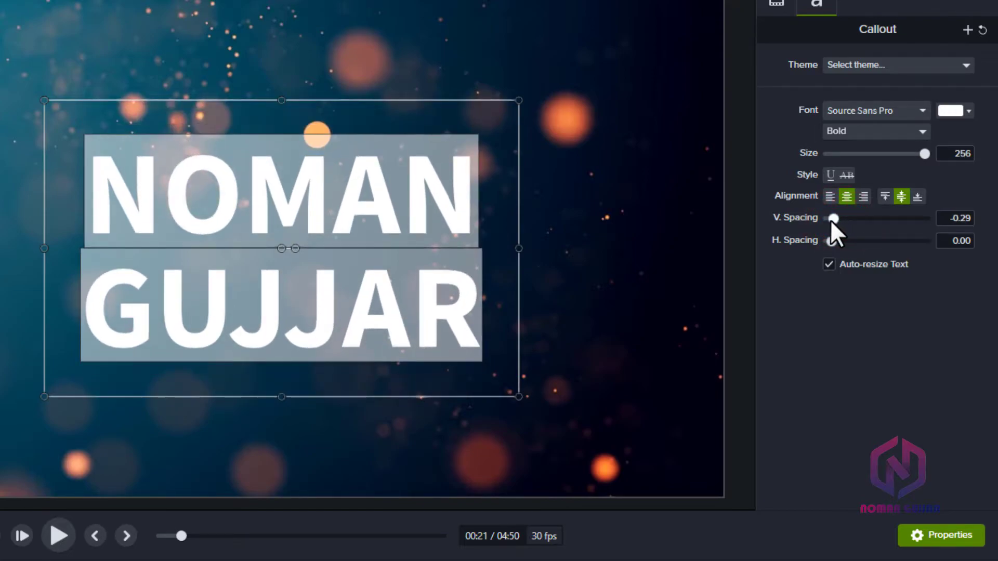
Step: Scale the title callout to 201.5% so it fills most of the canvas, and hide its properties
click(943, 533)
click(951, 547)
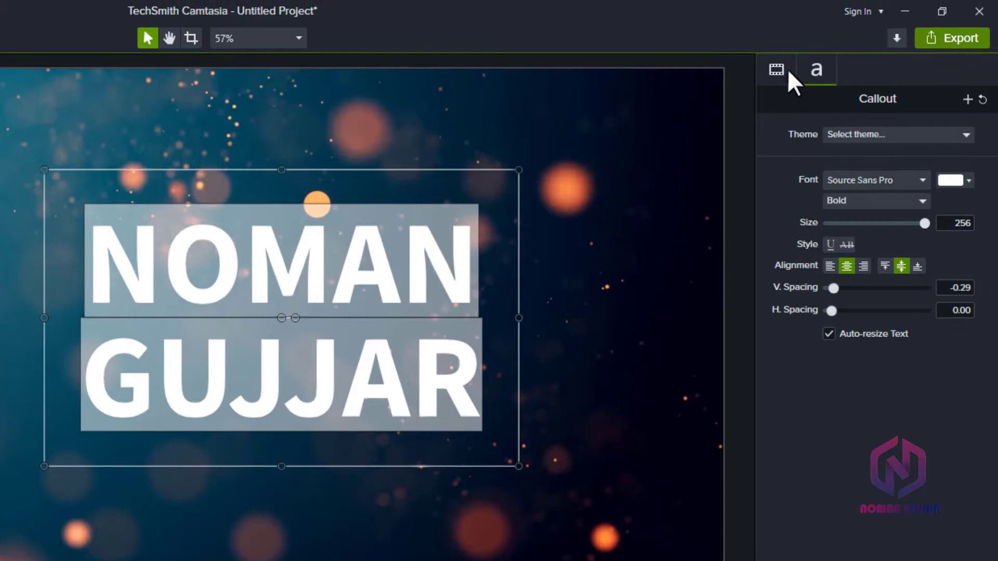
click(777, 1)
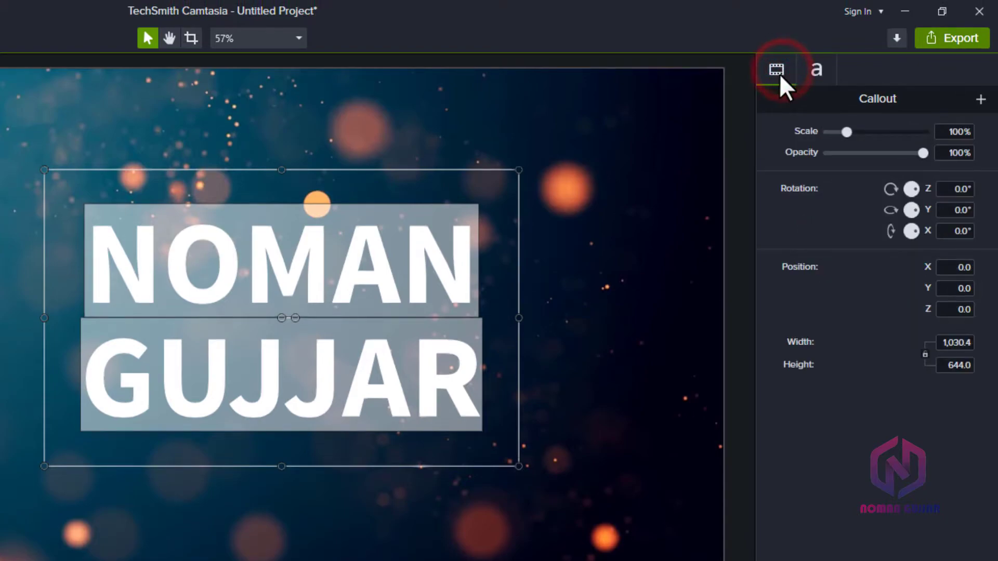
click(811, 73)
click(777, 72)
drag(844, 128, 883, 114)
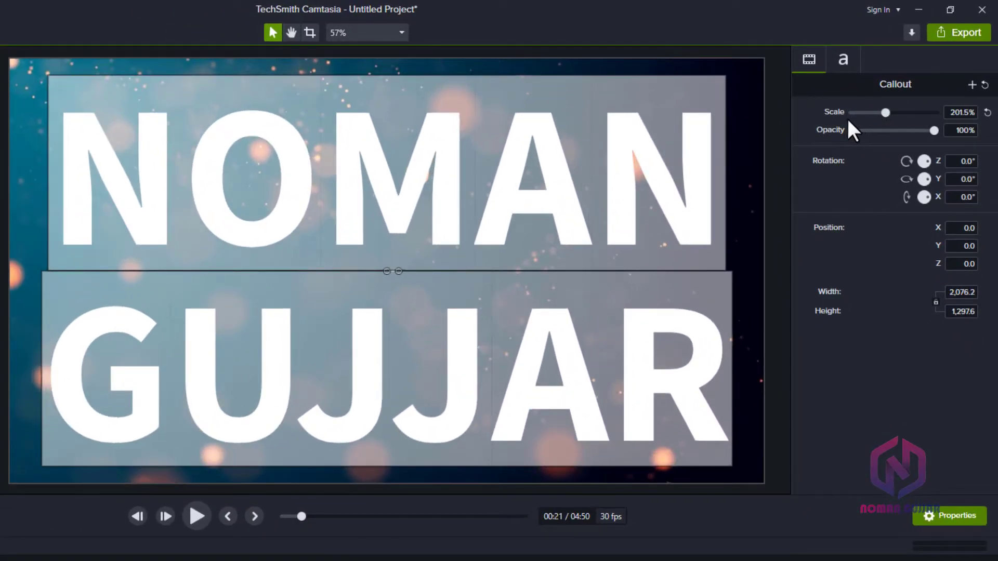
click(932, 521)
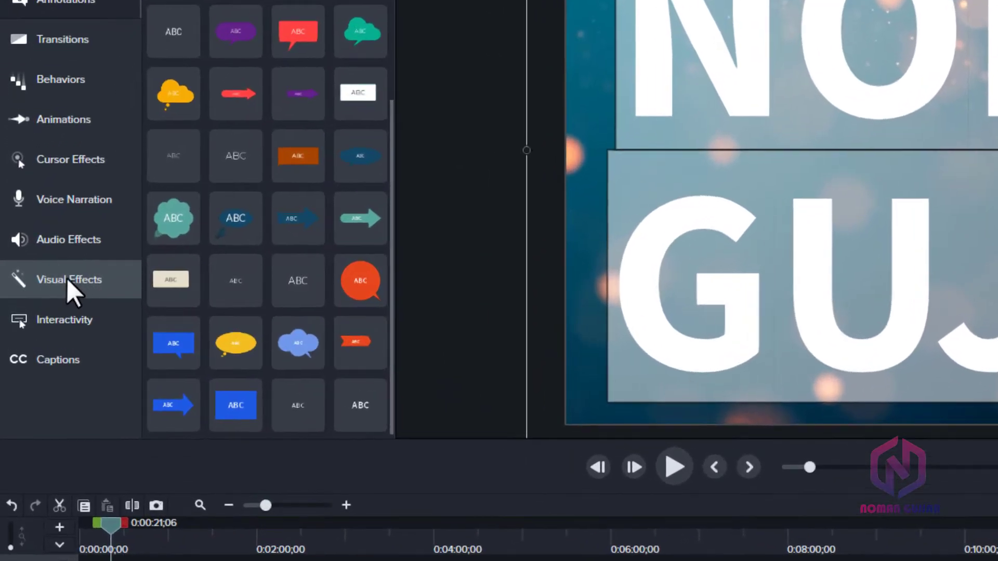
Step: Apply the Media Matte visual effect to the title clip on Track 2
click(33, 279)
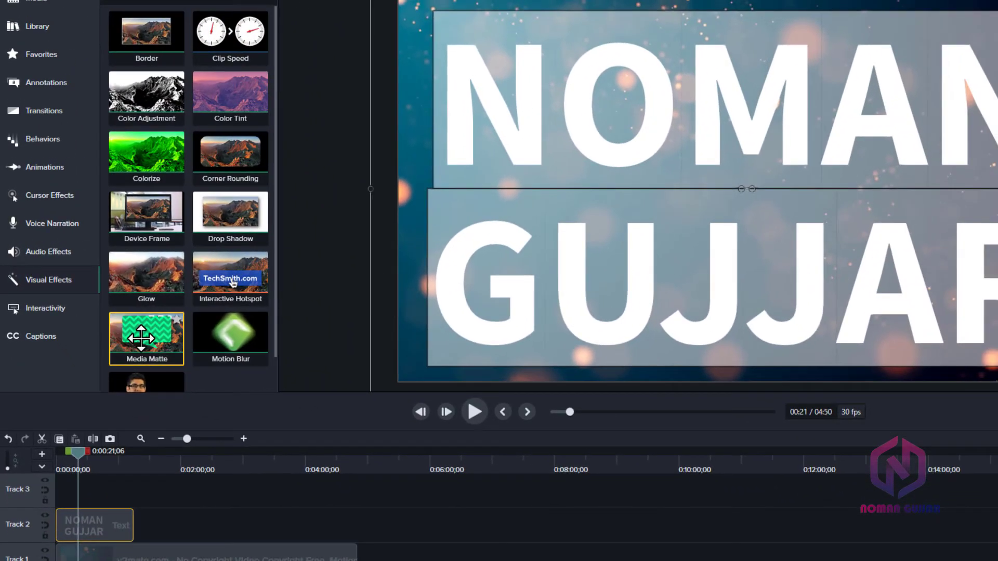
drag(201, 364, 200, 427)
drag(141, 385, 122, 519)
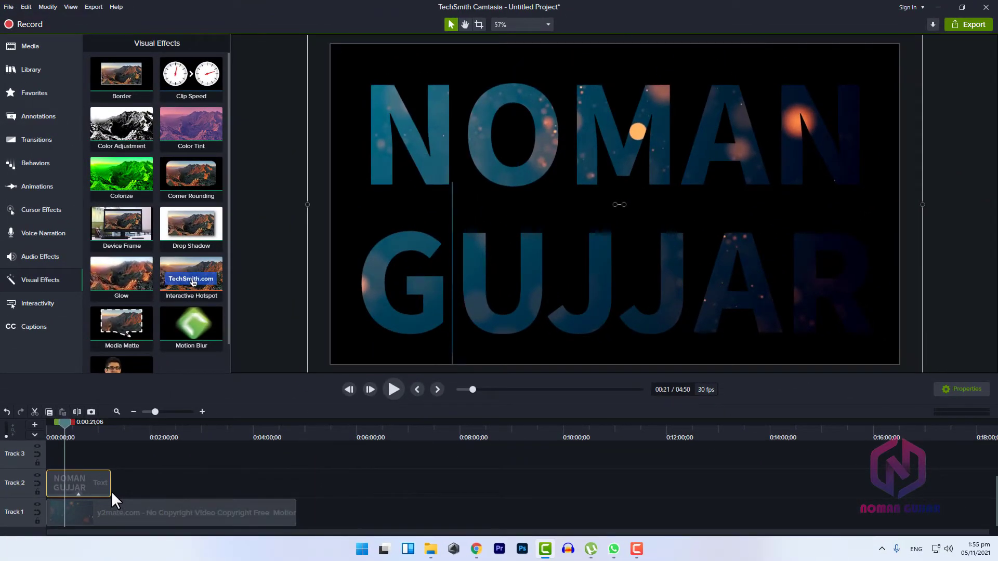
Step: Extend the title clip to the background video's full length and move both clips up one track
drag(109, 491, 296, 498)
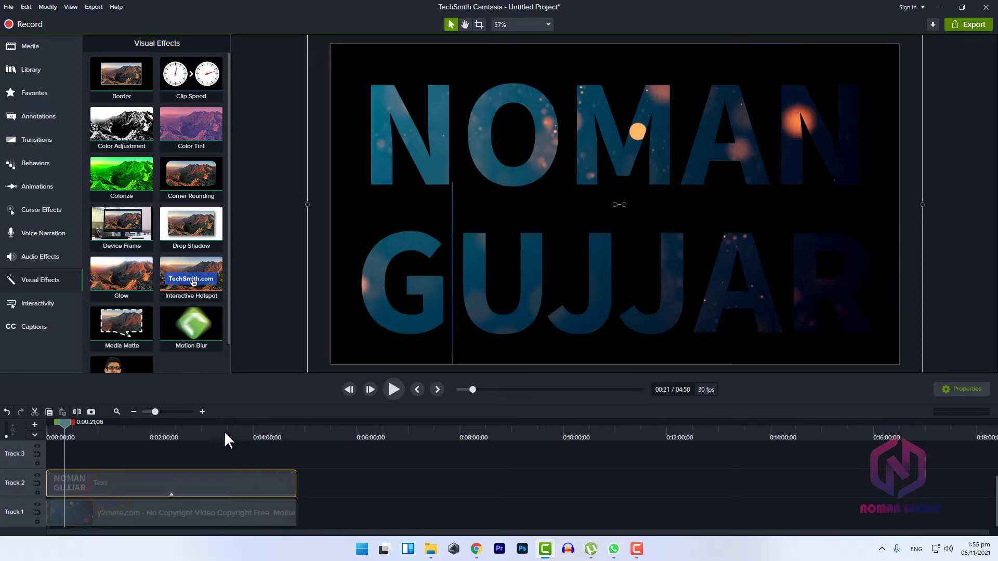
click(392, 391)
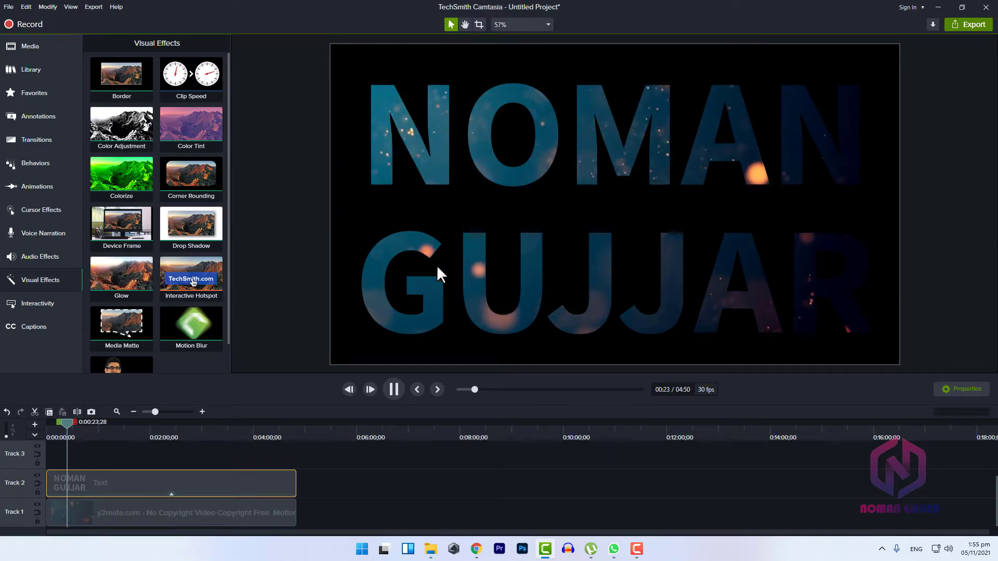
click(394, 391)
mouse_move(216, 501)
mouse_down()
mouse_move(215, 512)
mouse_move(199, 495)
mouse_up()
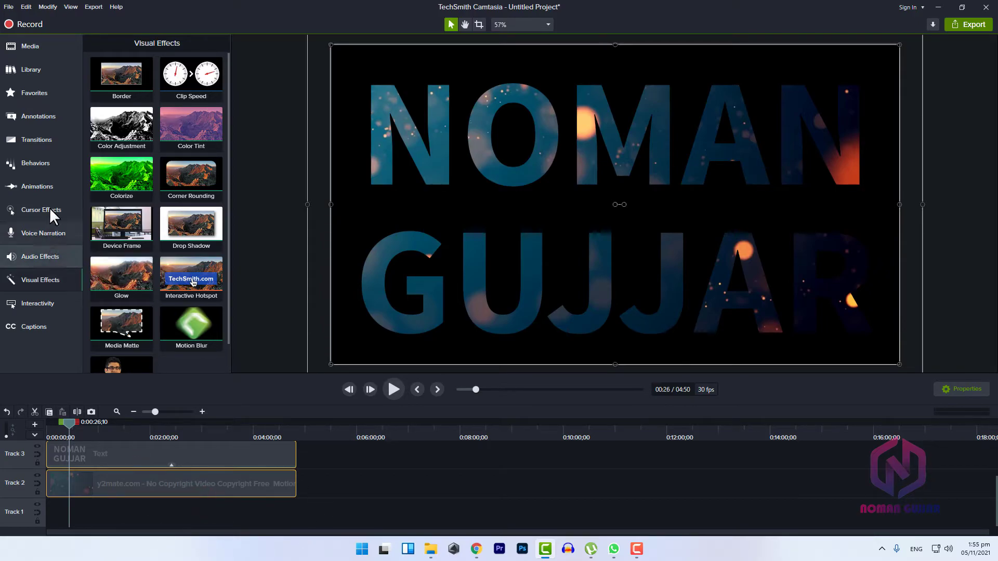
Step: Add the white rectangular callout from the annotations to the timeline, on Track 4 above the title clip
click(32, 115)
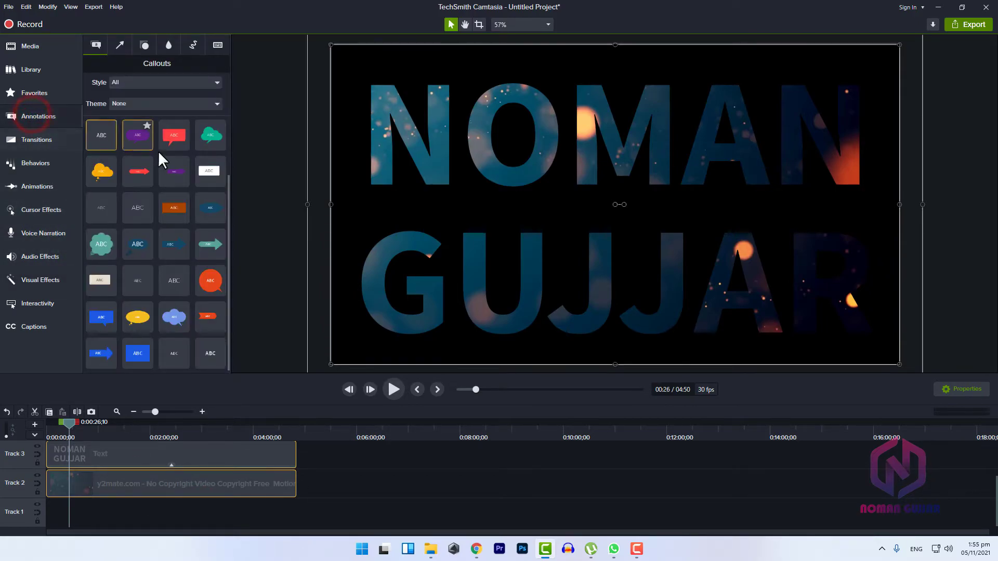
mouse_move(208, 174)
mouse_down()
mouse_move(381, 372)
mouse_move(222, 542)
mouse_move(201, 515)
mouse_move(105, 516)
mouse_up()
scroll(151, 519, up, 1)
scroll(159, 524, down, 1)
drag(166, 513, 132, 470)
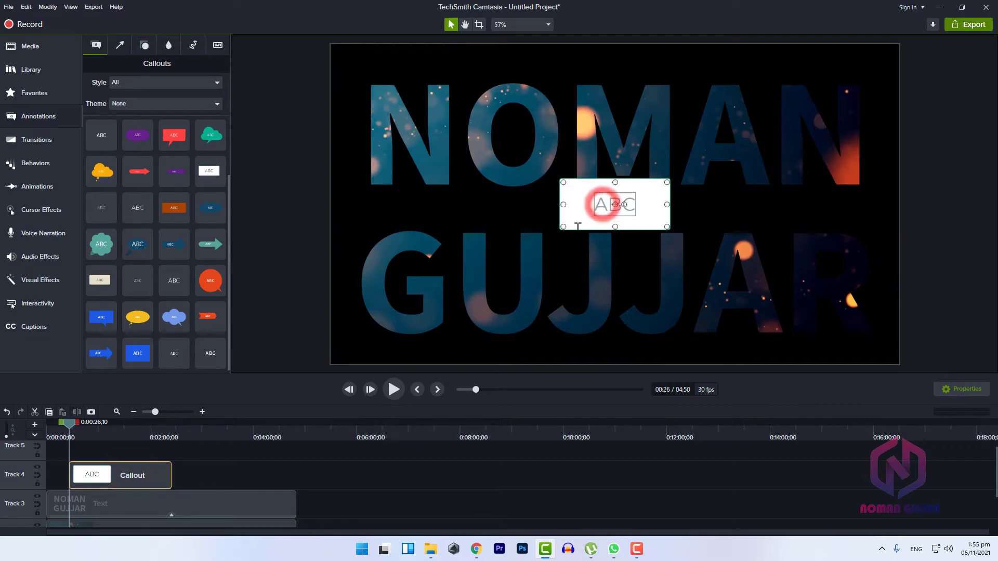
Step: Clear the placeholder text from the white callout and show its annotation shape properties
key(BackSpace)
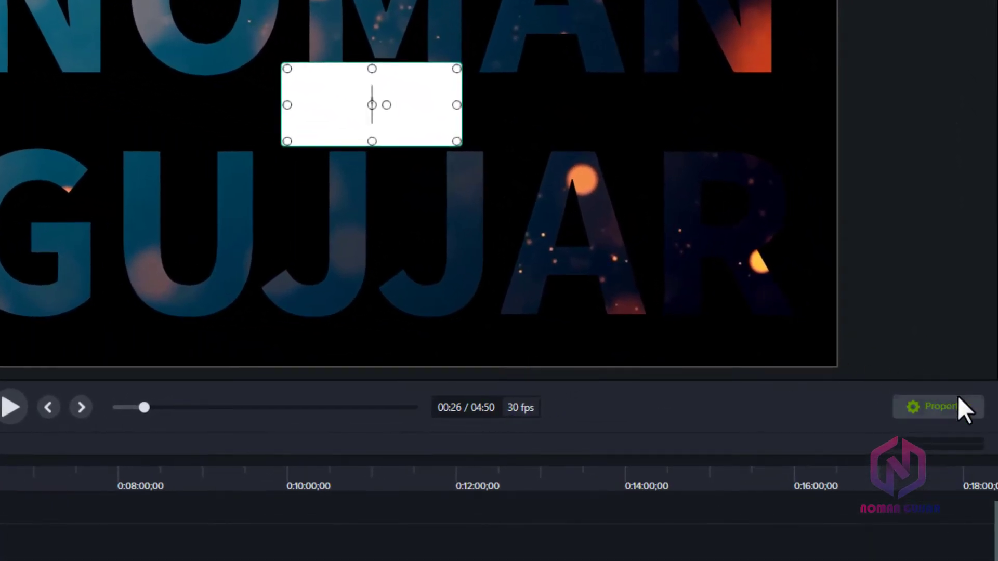
click(960, 406)
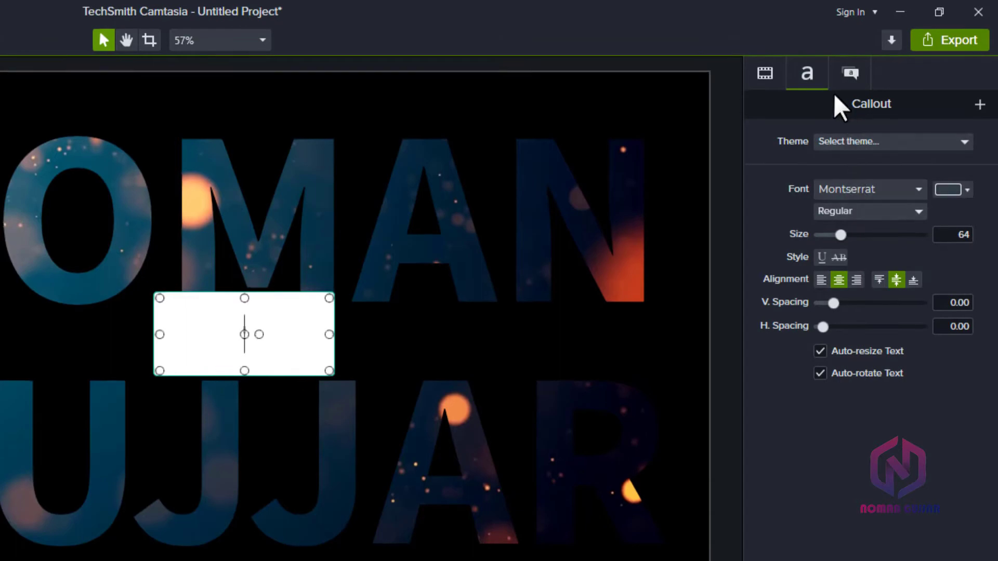
click(851, 61)
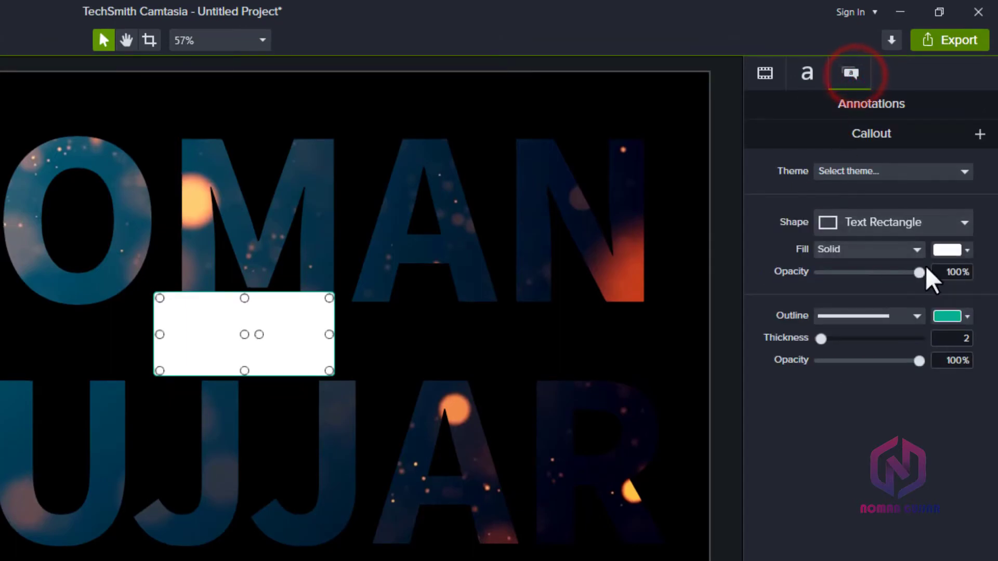
Step: Set the callout's outline thickness to 0 and its outline colour to white
click(917, 316)
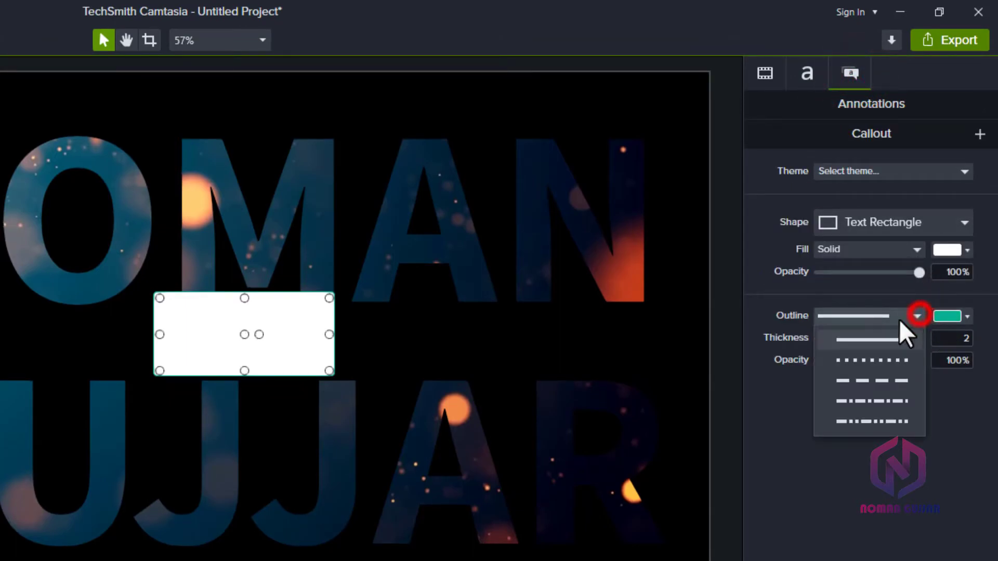
click(950, 316)
click(820, 339)
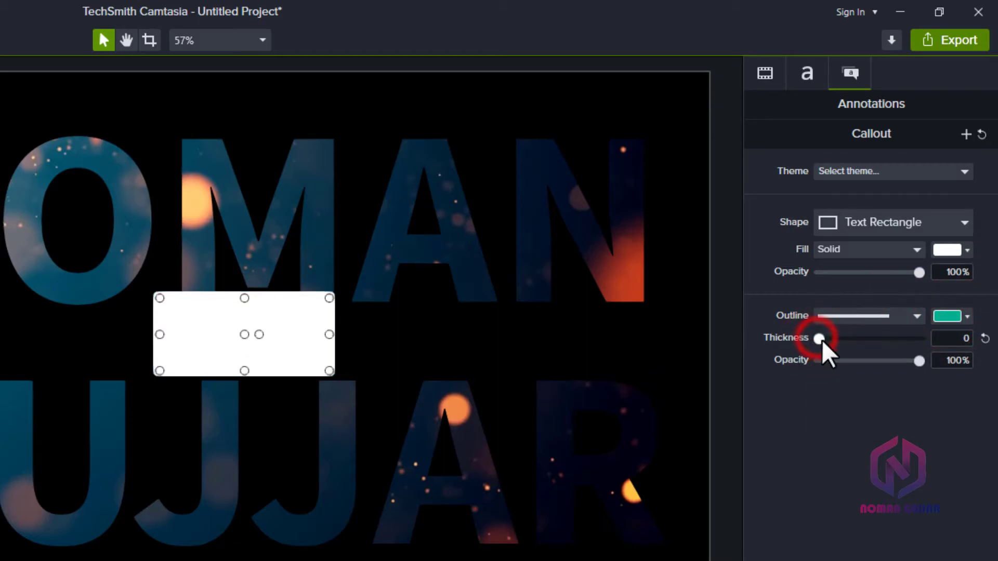
click(956, 315)
drag(885, 430, 820, 390)
click(777, 459)
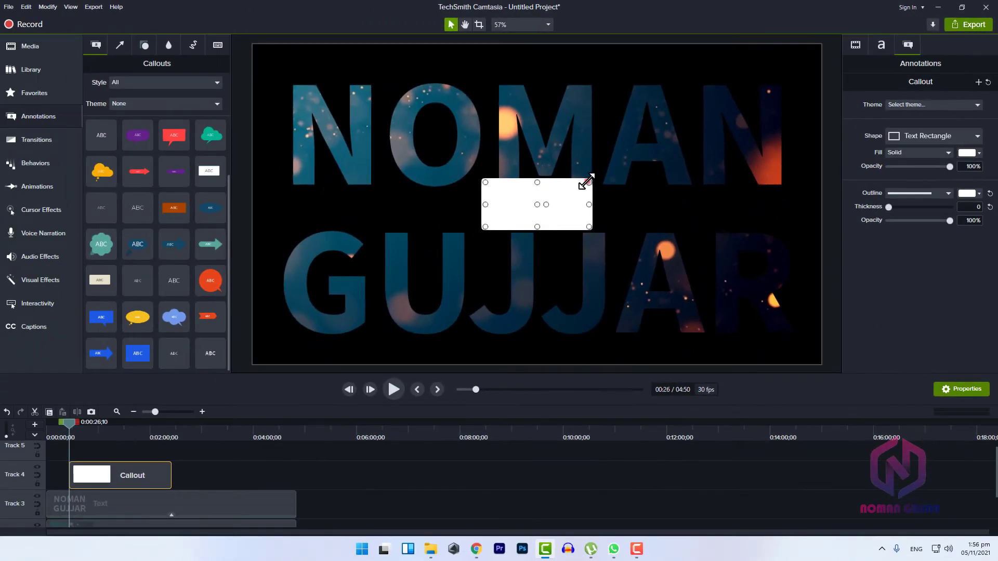
Step: Enlarge the white callout until it covers the whole canvas, and hide its properties
drag(332, 297, 683, 85)
drag(803, 55, 821, 45)
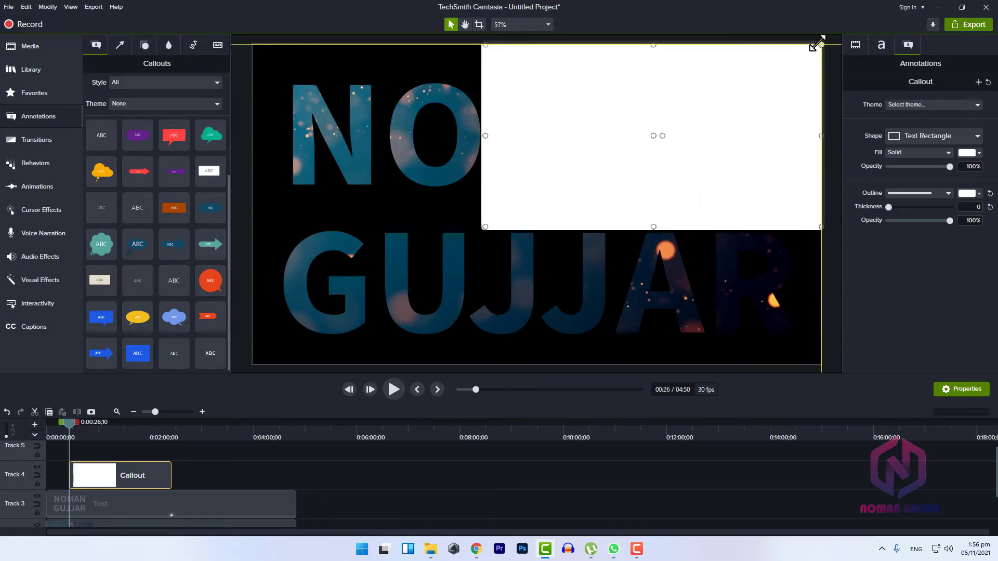
drag(486, 227, 254, 385)
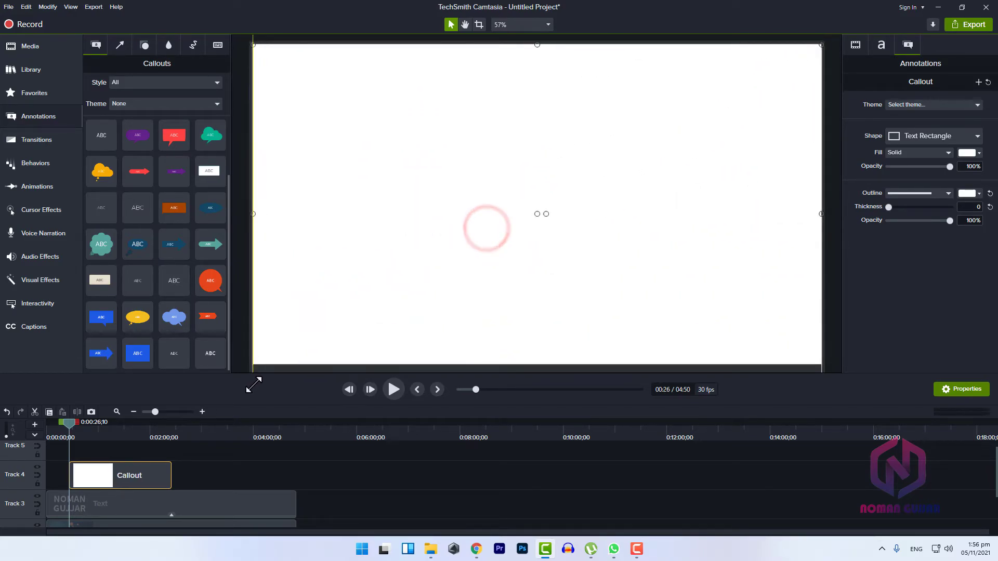
click(961, 389)
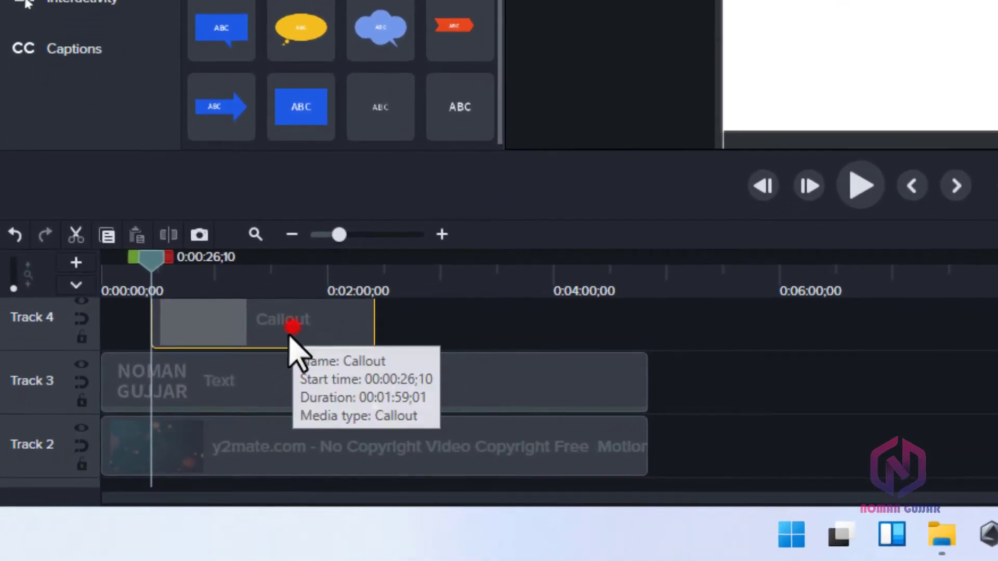
Step: Move the white callout to the start of Track 1 below the background video and extend it to the other clips' full length
drag(291, 333, 185, 460)
scroll(364, 481, down, 2)
drag(315, 470, 588, 458)
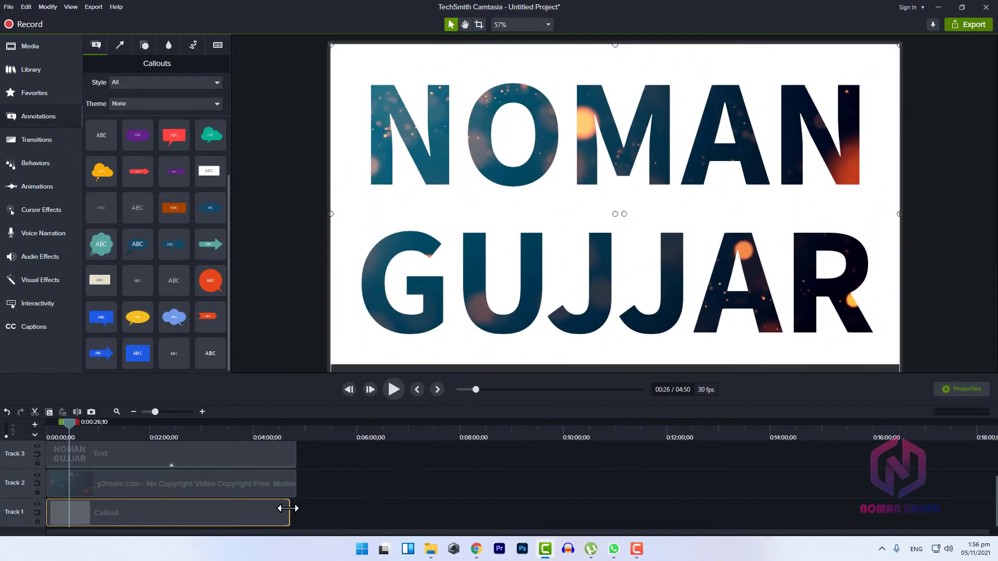
drag(288, 508, 295, 510)
Step: Play the project from the beginning to preview the video-filled title on the white background
drag(66, 437, 50, 436)
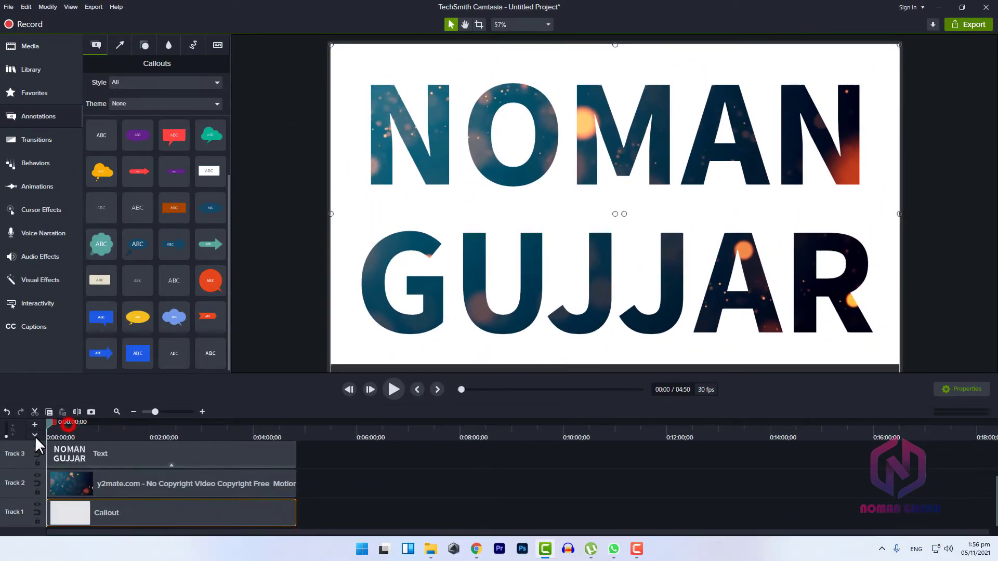
click(393, 390)
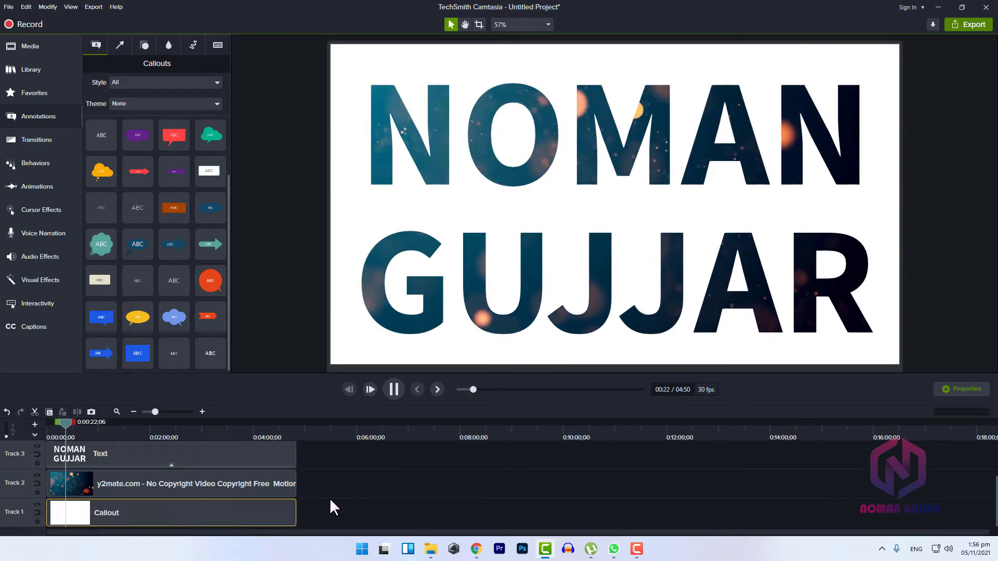
scroll(360, 469, up, 2)
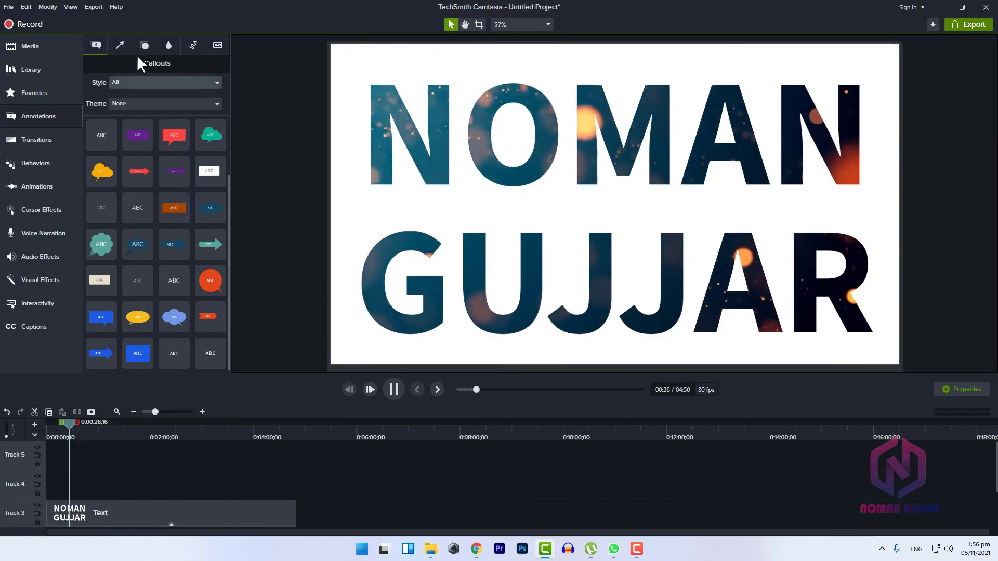
Step: Open the Production Wizard to view the export options, and close it without exporting
click(101, 8)
click(104, 17)
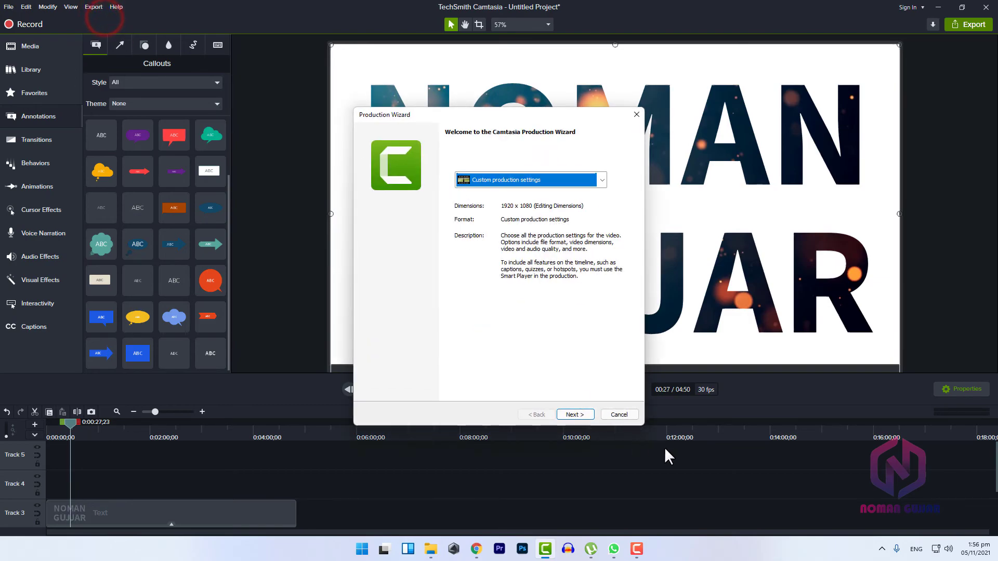
click(619, 414)
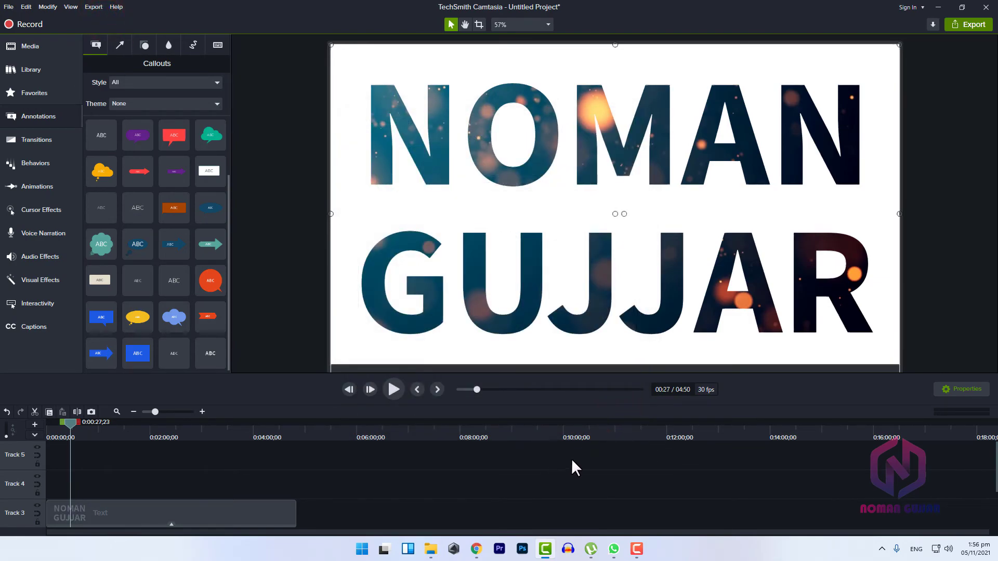